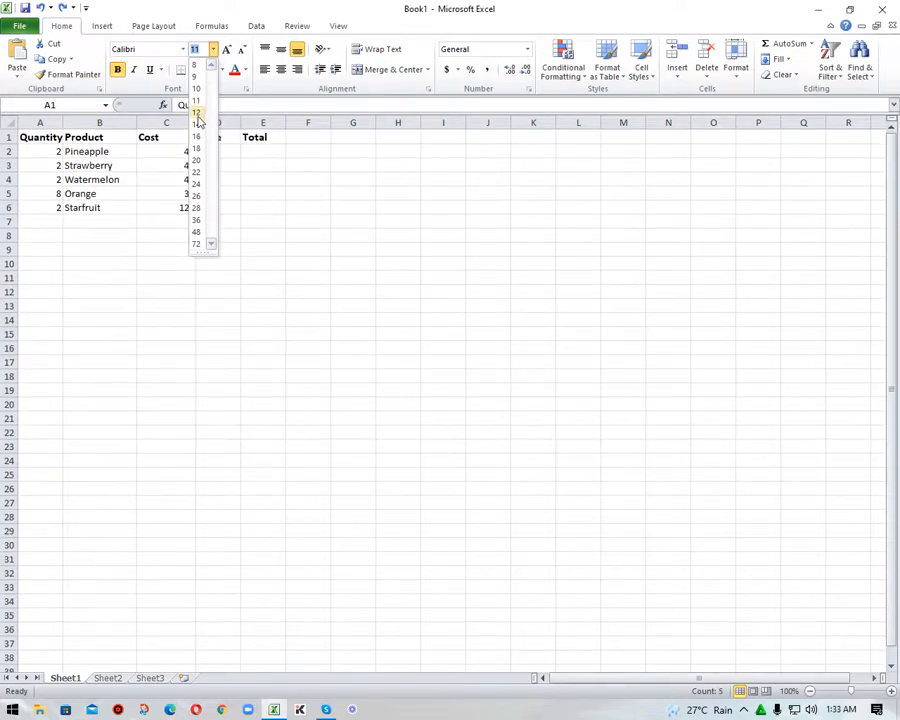
- Set the header row's font size to 14 and widen column A to fit the Quantity heading
{"action": "left_click", "coordinate": [198, 123]}
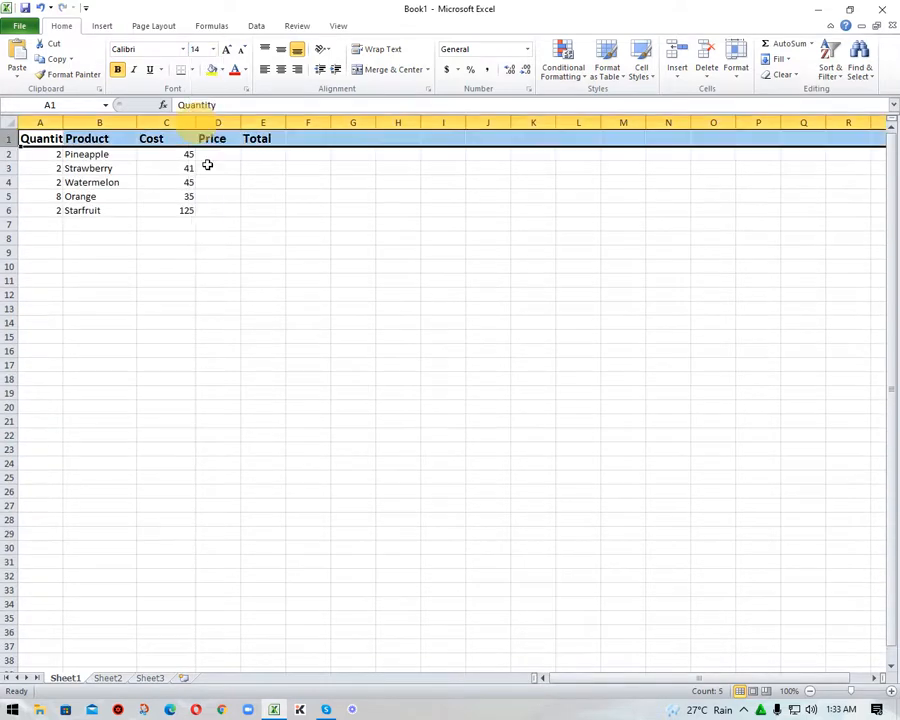
{"action": "left_click", "coordinate": [300, 210]}
{"action": "left_click", "coordinate": [52, 138]}
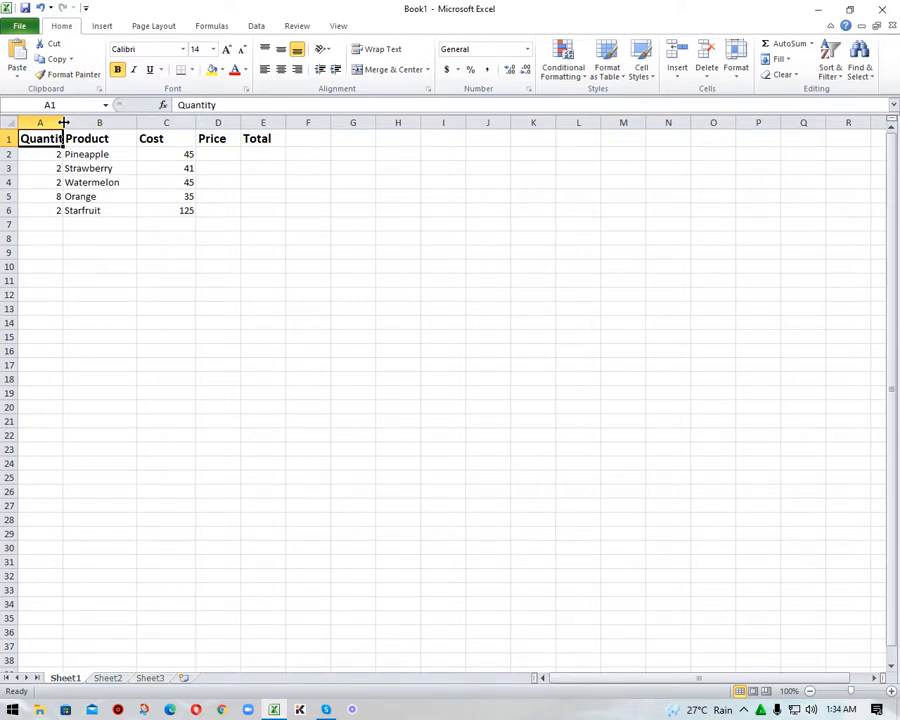
{"action": "left_click_drag", "start_coordinate": [63, 122], "coordinate": [79, 122]}
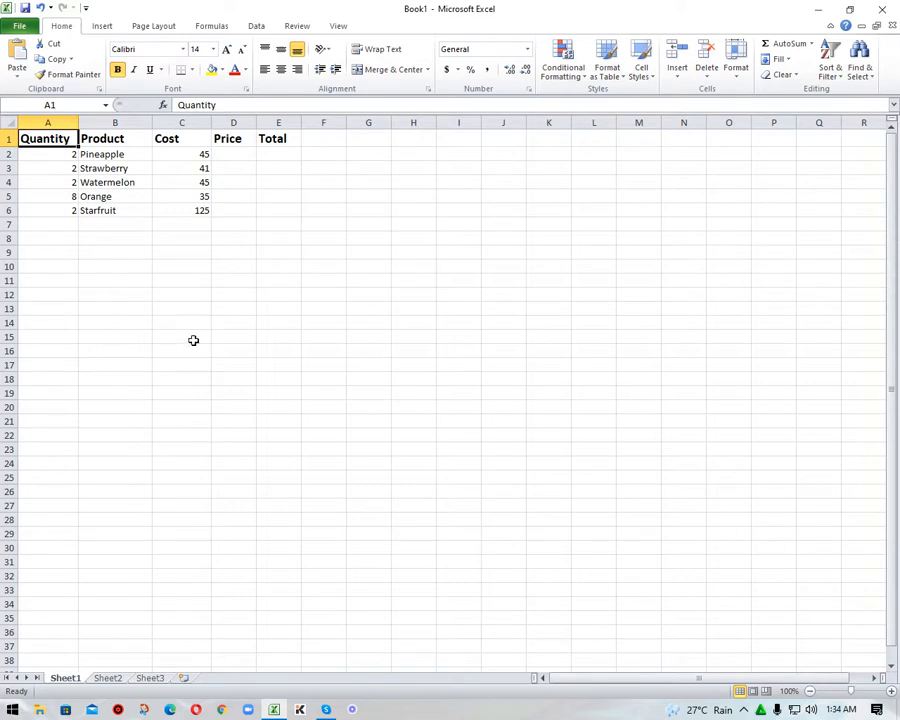
- Custom sort rows 1 to 6, with headers, by Product on values in A to Z order
{"action": "left_click_drag", "start_coordinate": [9, 138], "coordinate": [9, 210]}
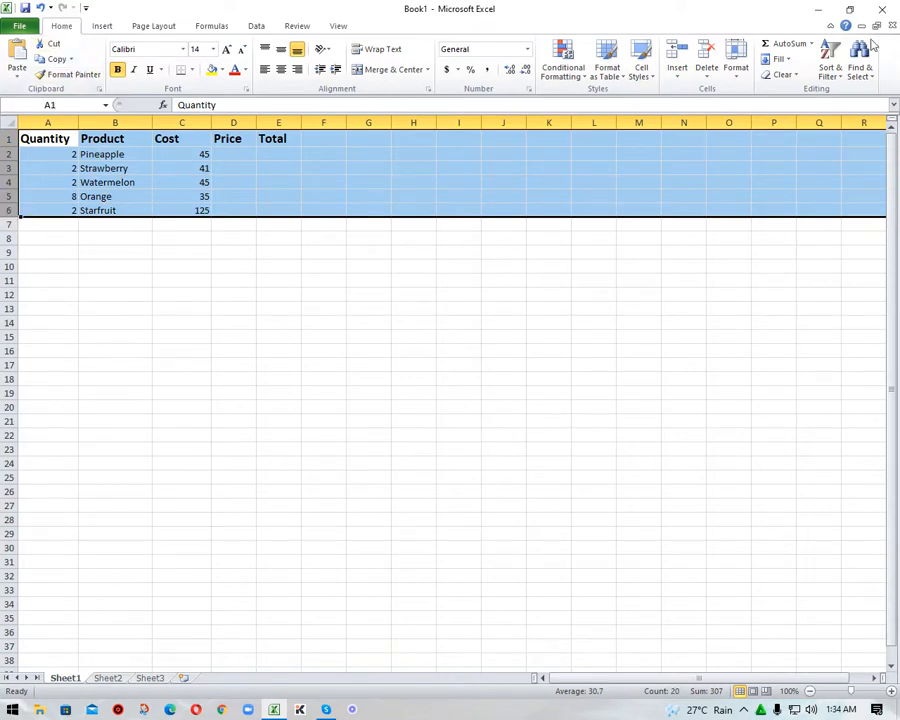
{"action": "left_click", "coordinate": [843, 84]}
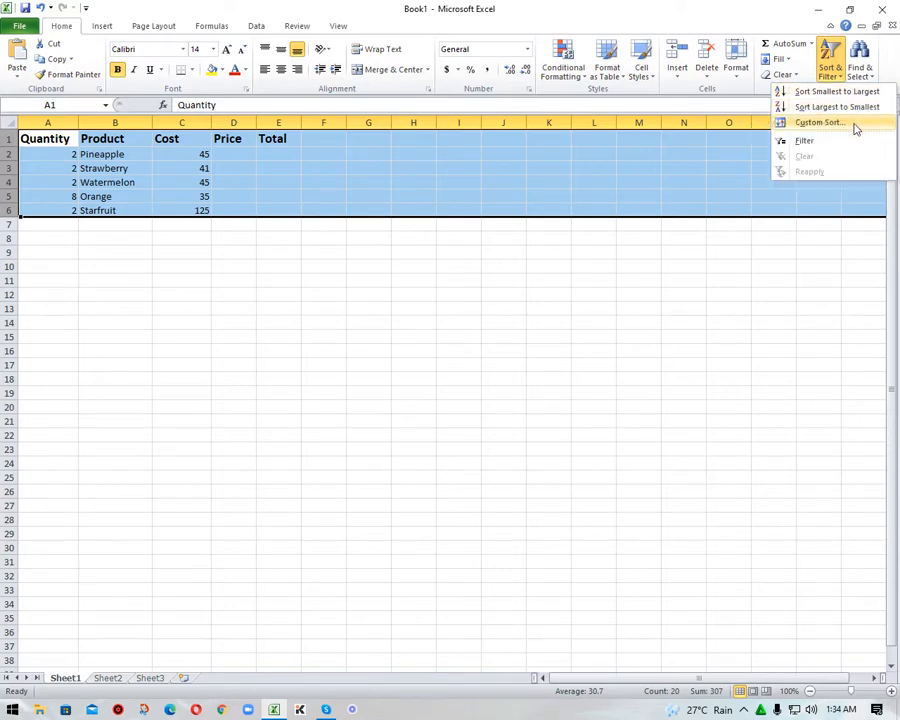
{"action": "left_click", "coordinate": [850, 123]}
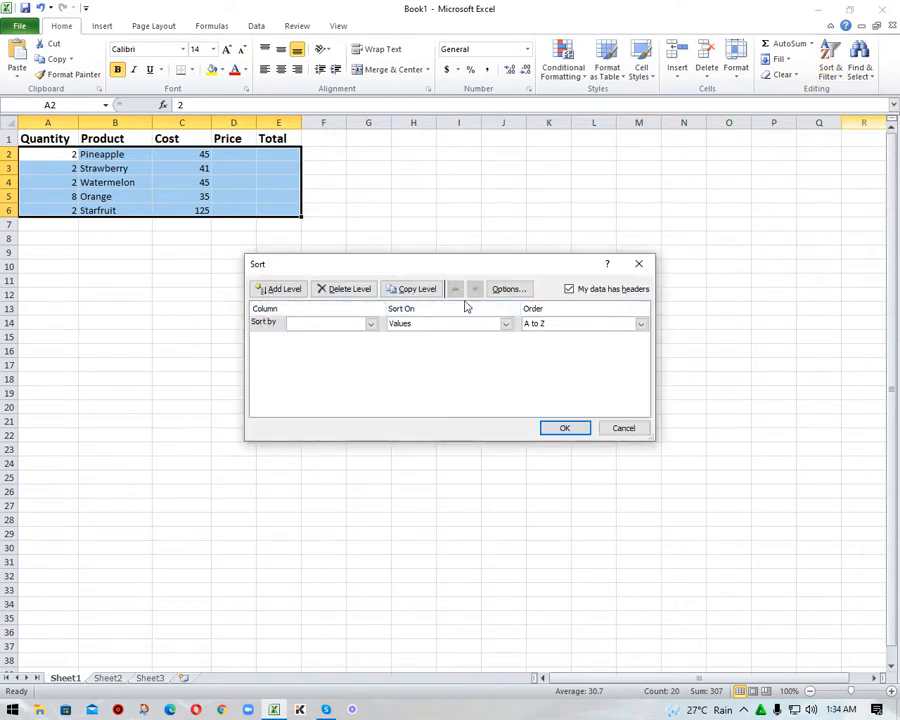
{"action": "left_click_drag", "start_coordinate": [474, 261], "coordinate": [474, 292]}
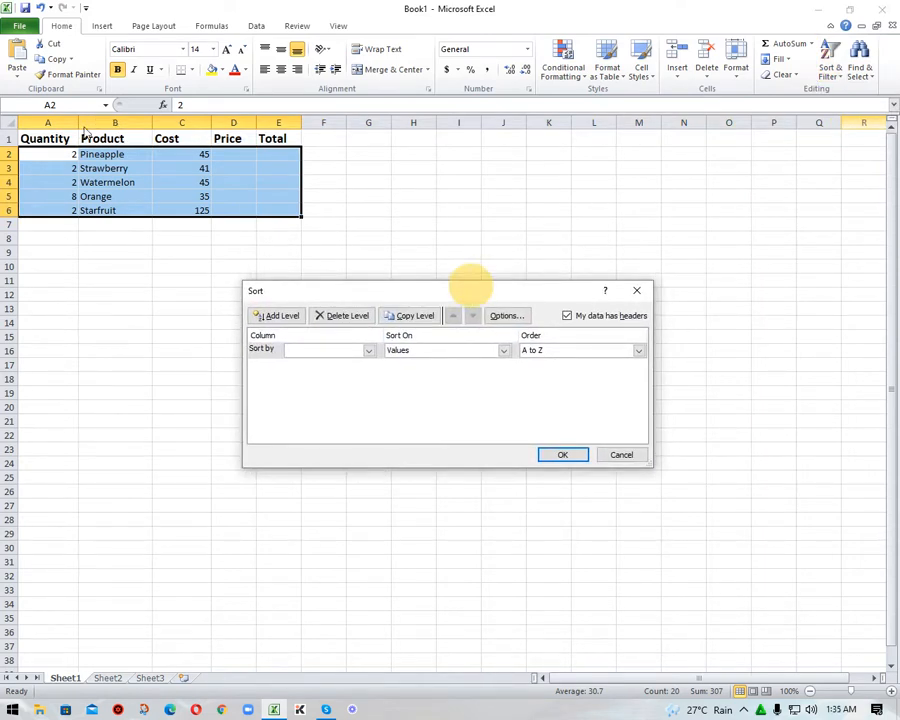
{"action": "left_click", "coordinate": [368, 352]}
{"action": "left_click", "coordinate": [341, 374]}
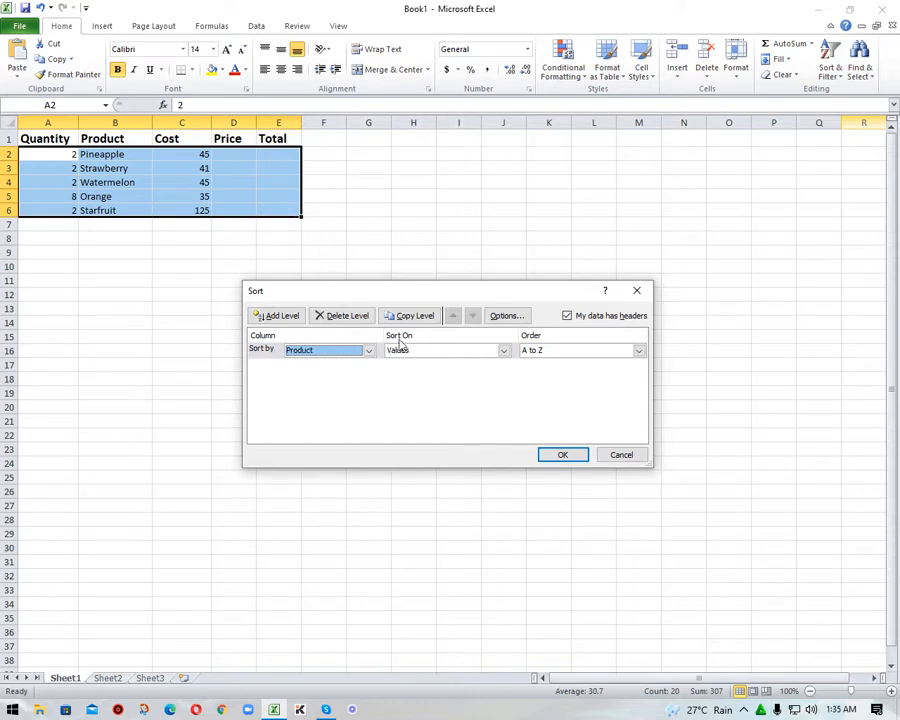
{"action": "left_click", "coordinate": [503, 350]}
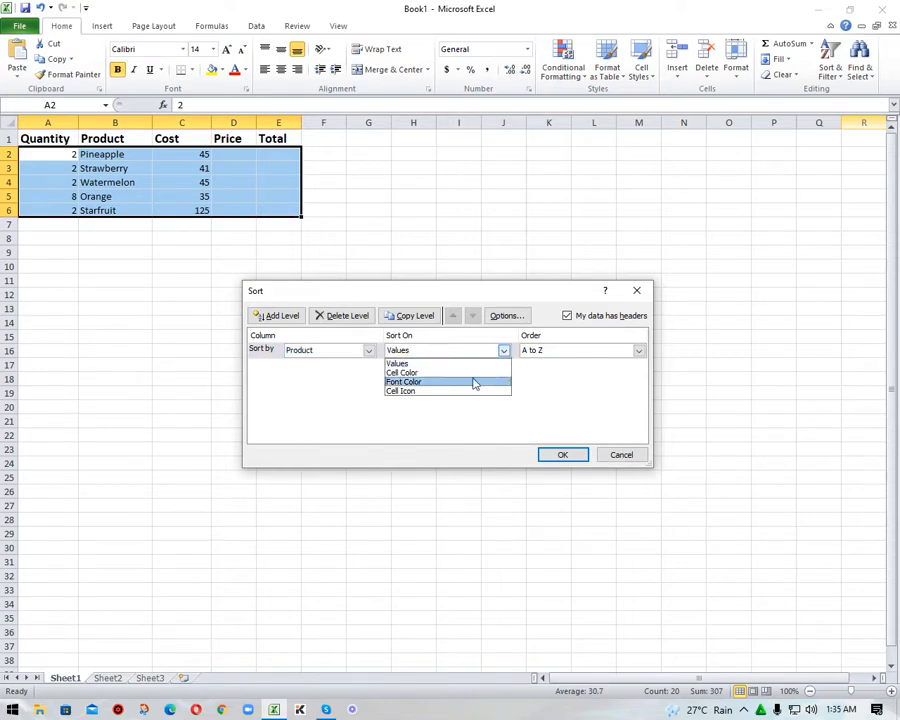
{"action": "left_click", "coordinate": [551, 404]}
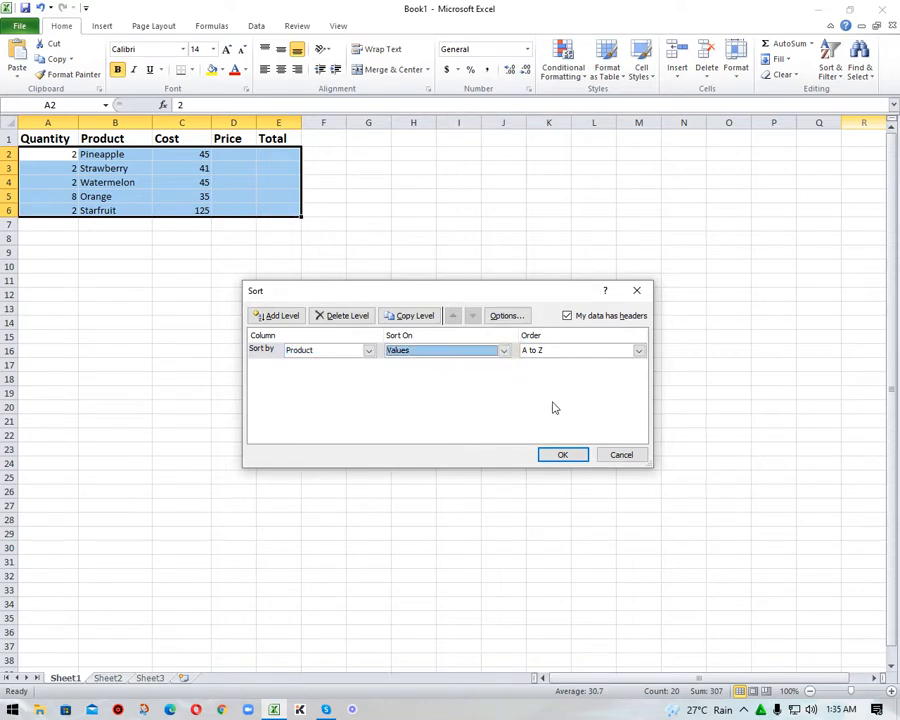
{"action": "left_click", "coordinate": [640, 352]}
{"action": "left_click", "coordinate": [636, 360]}
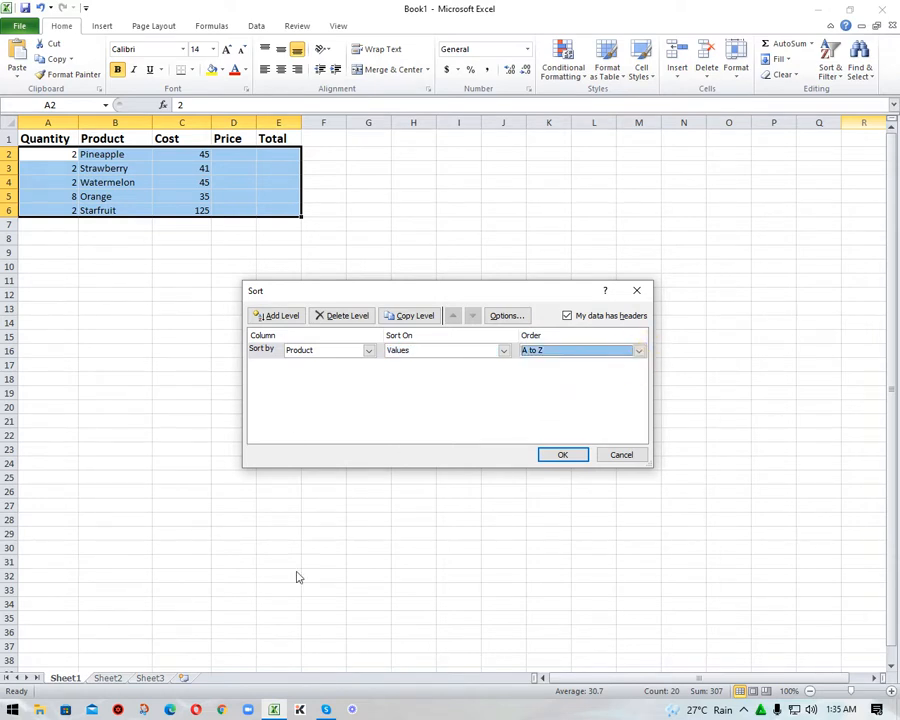
{"action": "left_click", "coordinate": [562, 454]}
{"action": "left_click", "coordinate": [115, 294]}
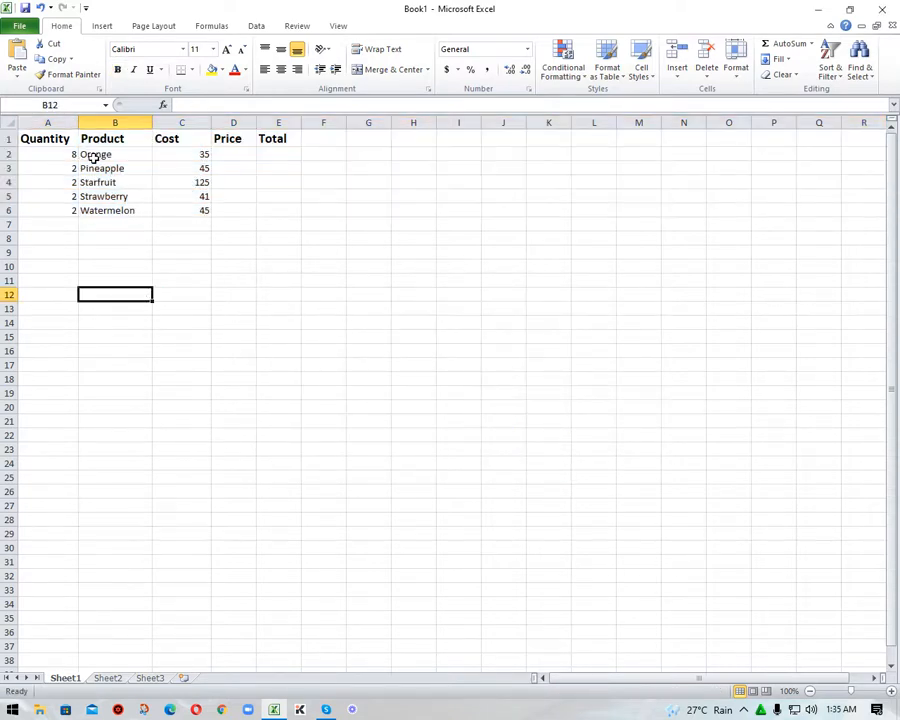
{"action": "left_click", "coordinate": [95, 155]}
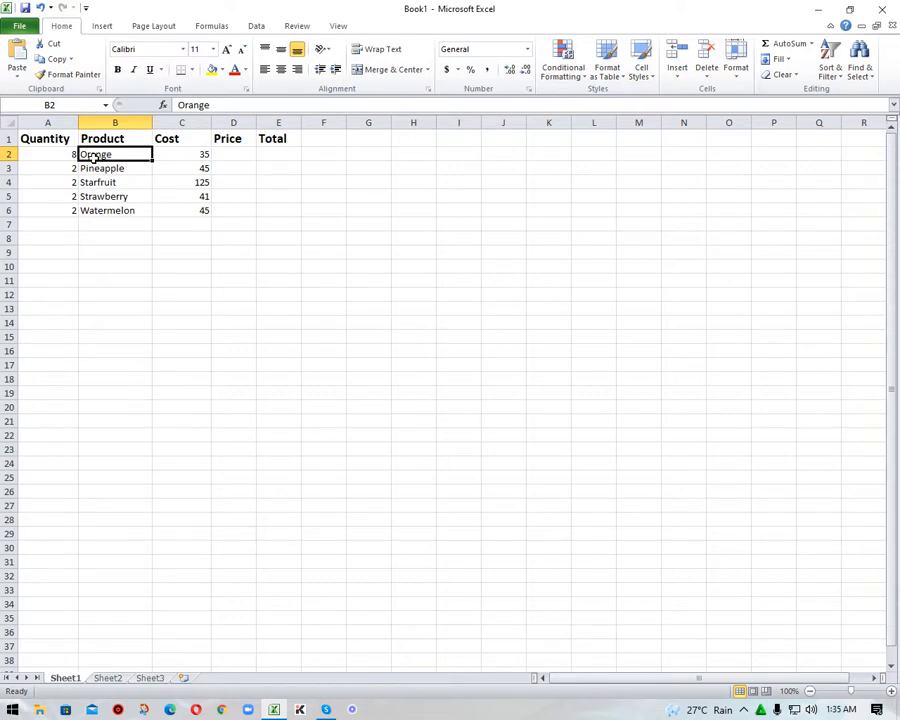
- Custom sort rows 1 to 6 by Cost on values, from smallest to largest
{"action": "left_click_drag", "start_coordinate": [9, 139], "coordinate": [9, 210]}
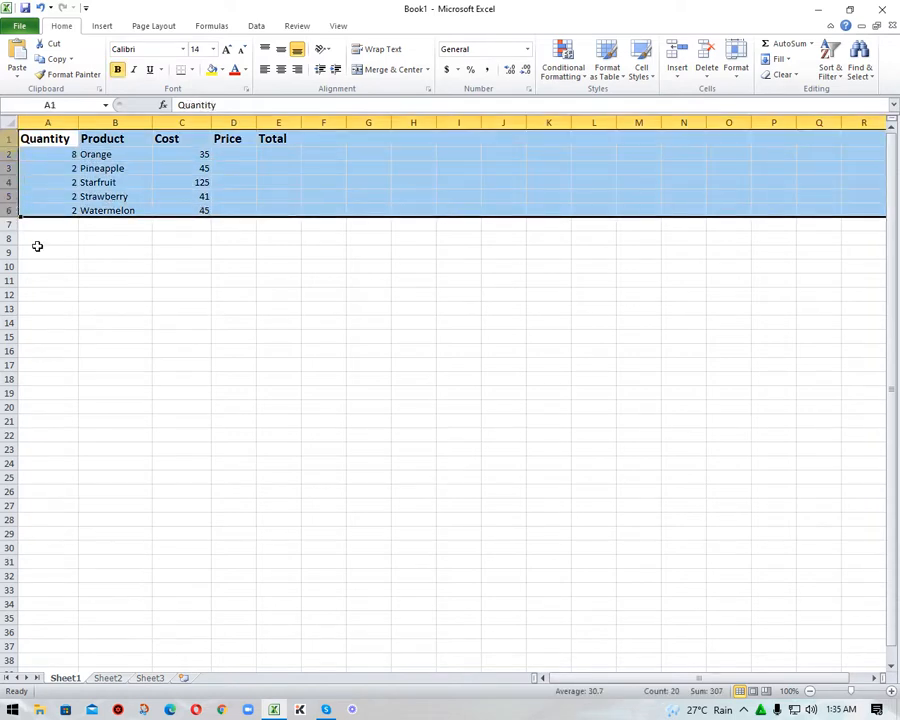
{"action": "left_click", "coordinate": [835, 78]}
{"action": "left_click", "coordinate": [830, 123]}
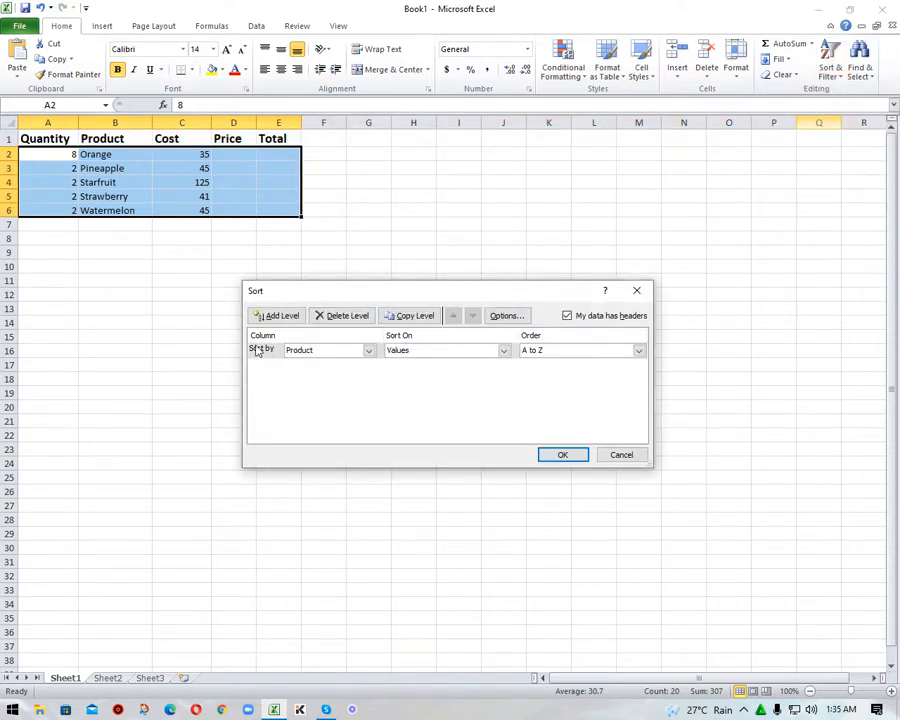
{"action": "left_click", "coordinate": [368, 350]}
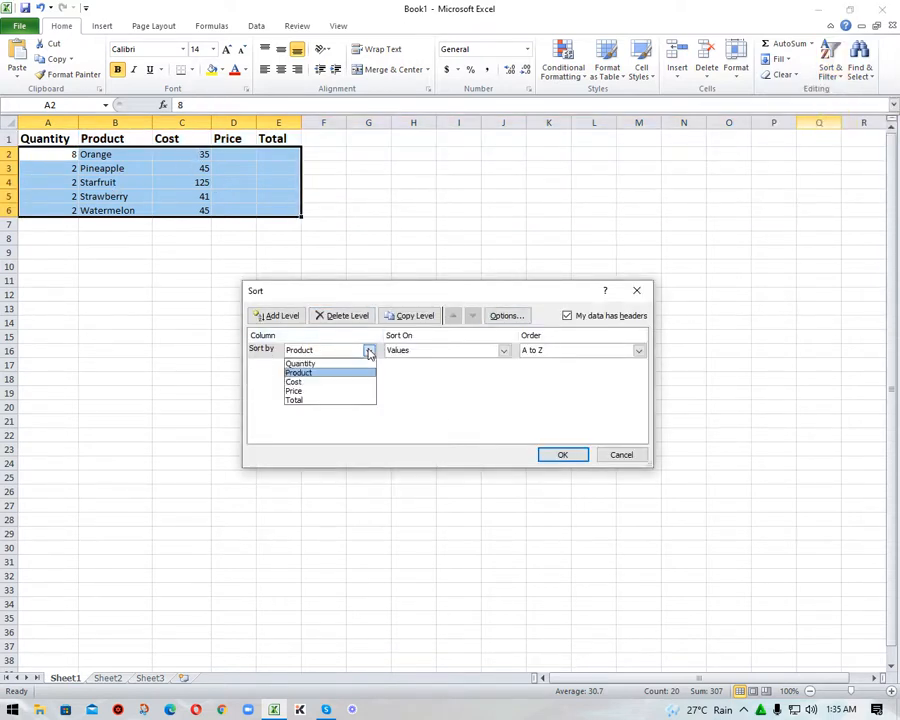
{"action": "left_click", "coordinate": [330, 381]}
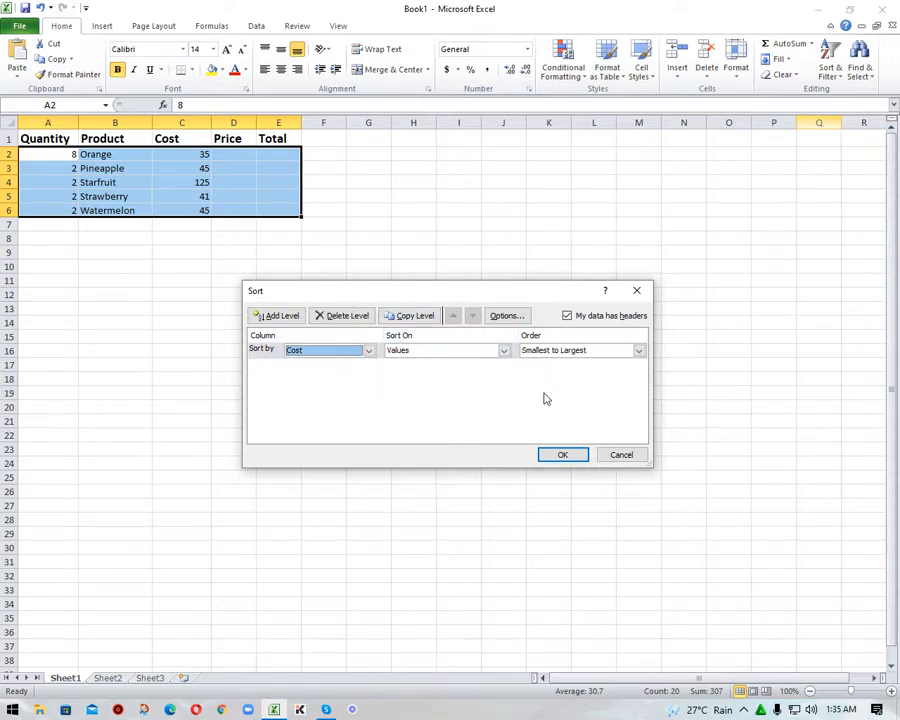
{"action": "left_click", "coordinate": [566, 455]}
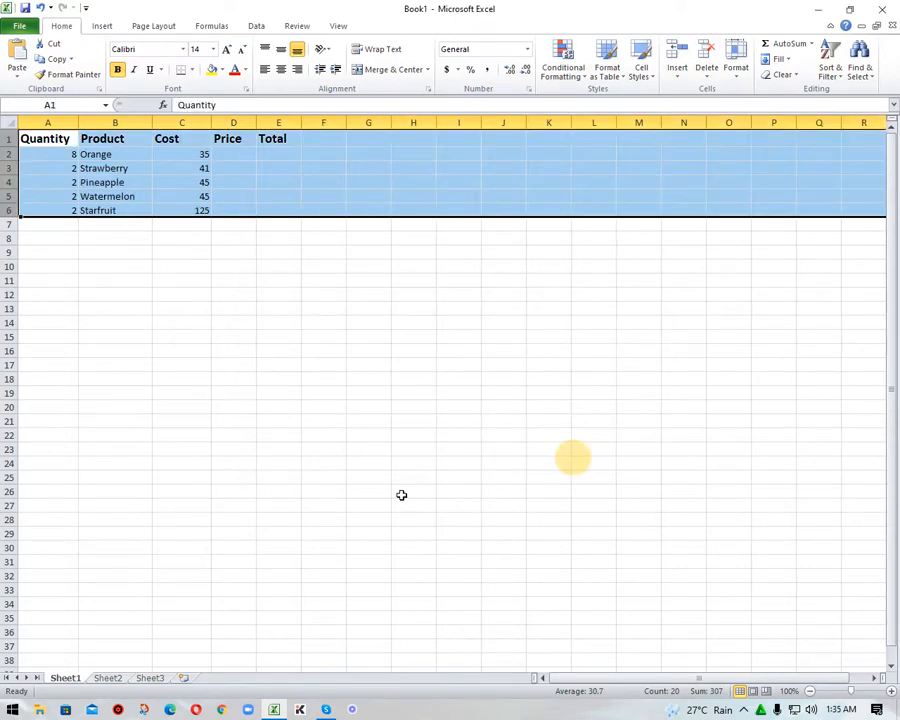
{"action": "left_click", "coordinate": [420, 476]}
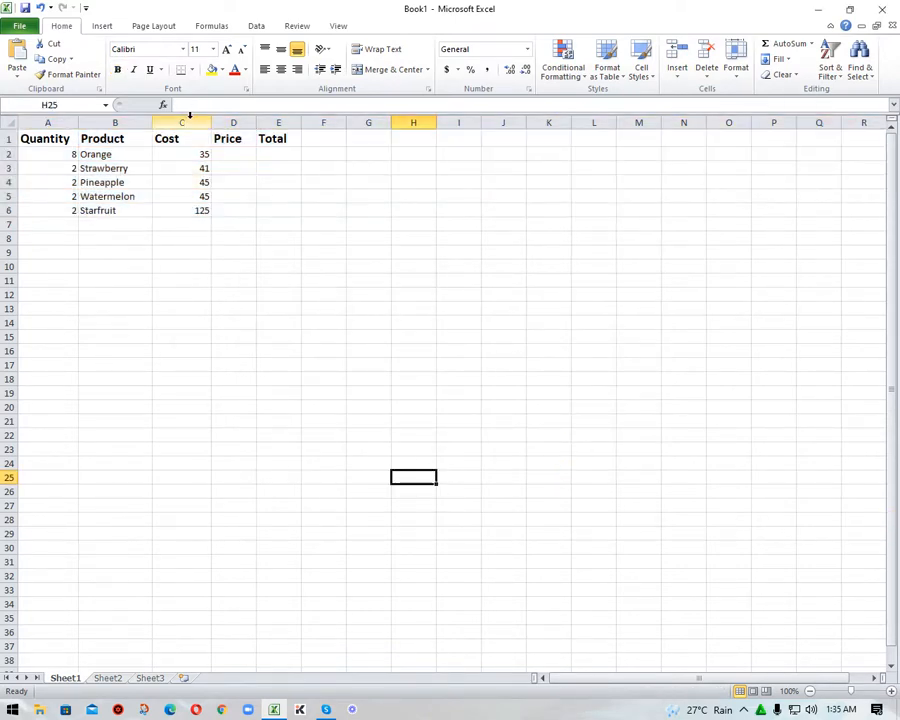
{"action": "left_click", "coordinate": [186, 122]}
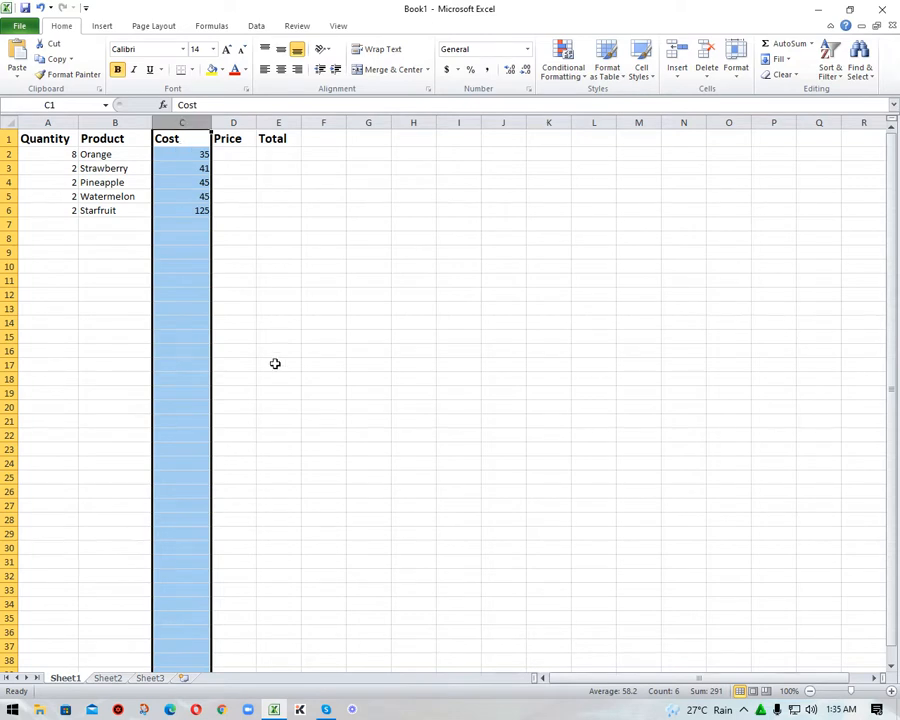
{"action": "left_click", "coordinate": [195, 210]}
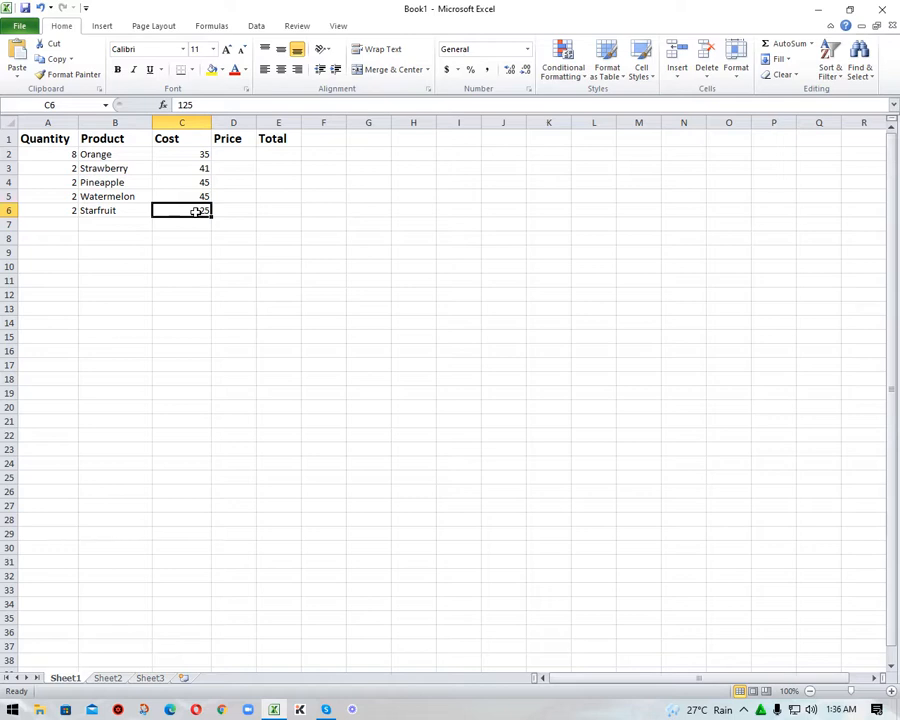
- Convert rows 1 to 6 into a table that has headers, using the data range =$1:$6
{"action": "left_click_drag", "start_coordinate": [8, 138], "coordinate": [8, 210]}
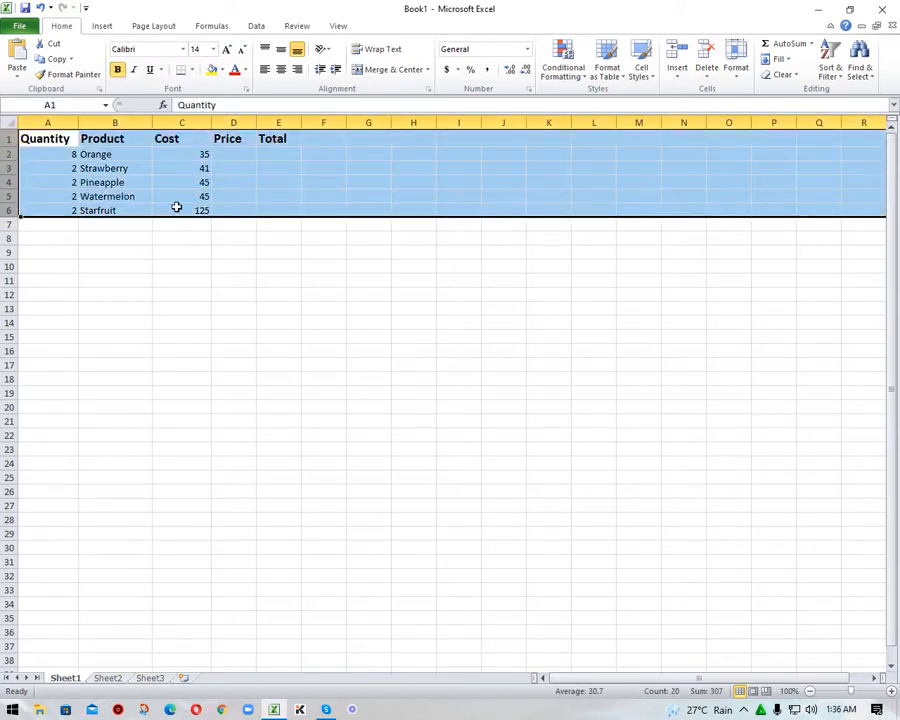
{"action": "left_click", "coordinate": [104, 26]}
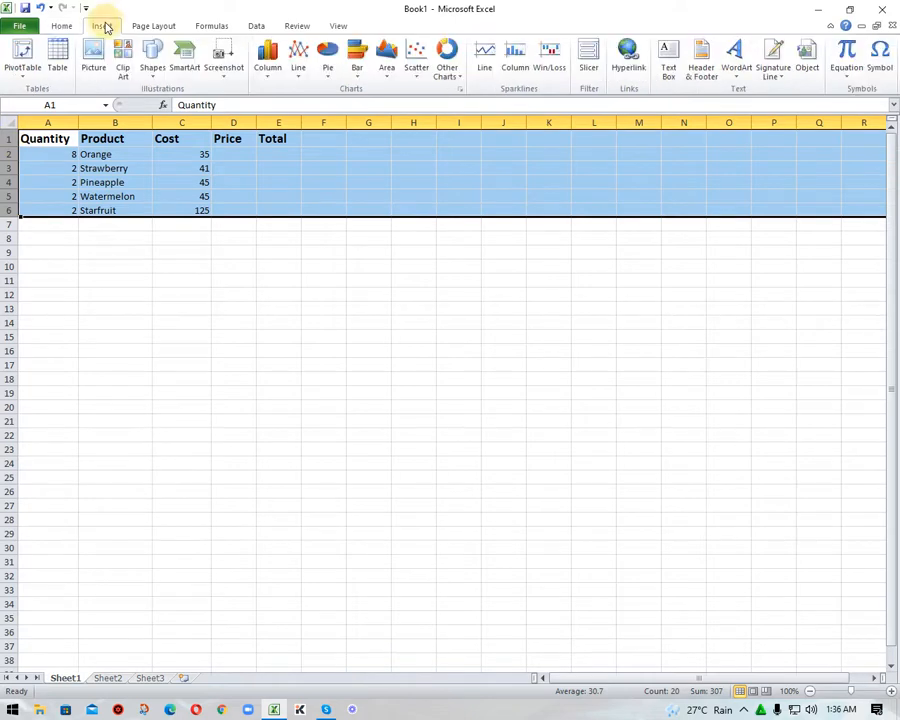
{"action": "left_click", "coordinate": [56, 70]}
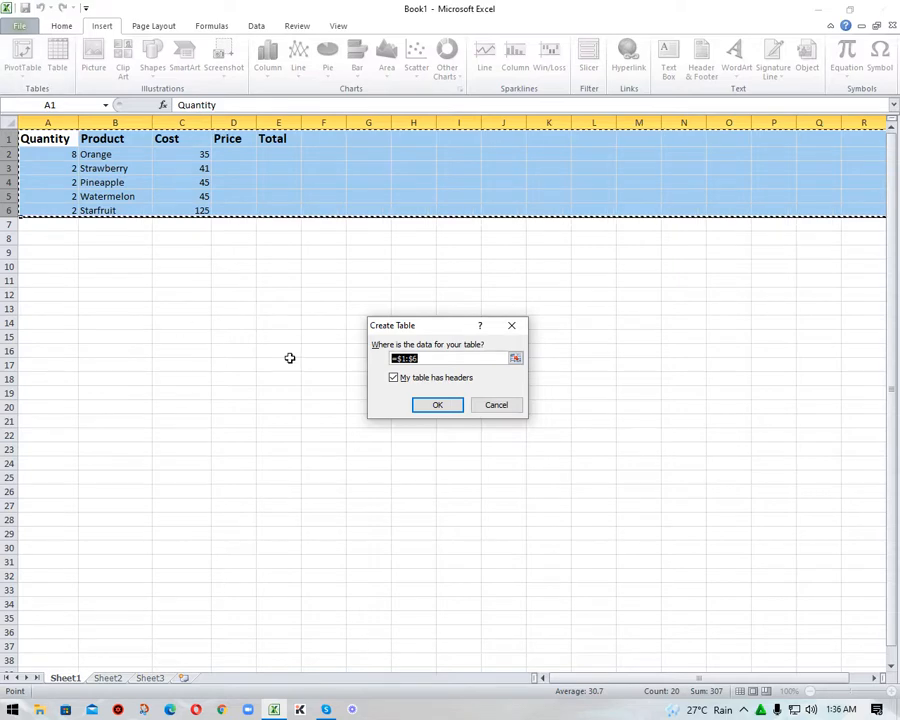
{"action": "left_click", "coordinate": [434, 356]}
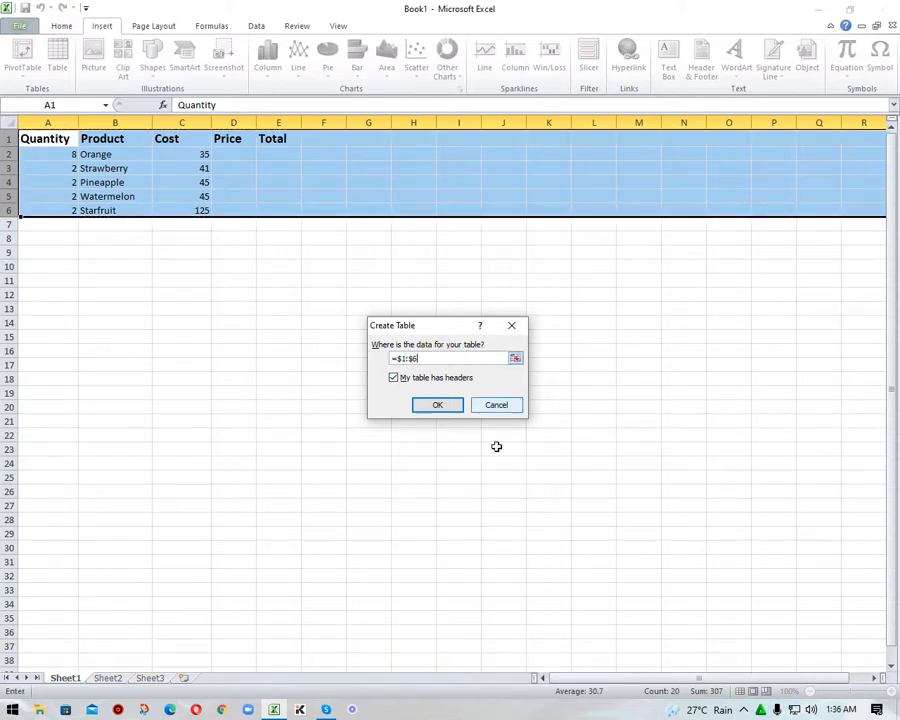
{"action": "left_click", "coordinate": [446, 409]}
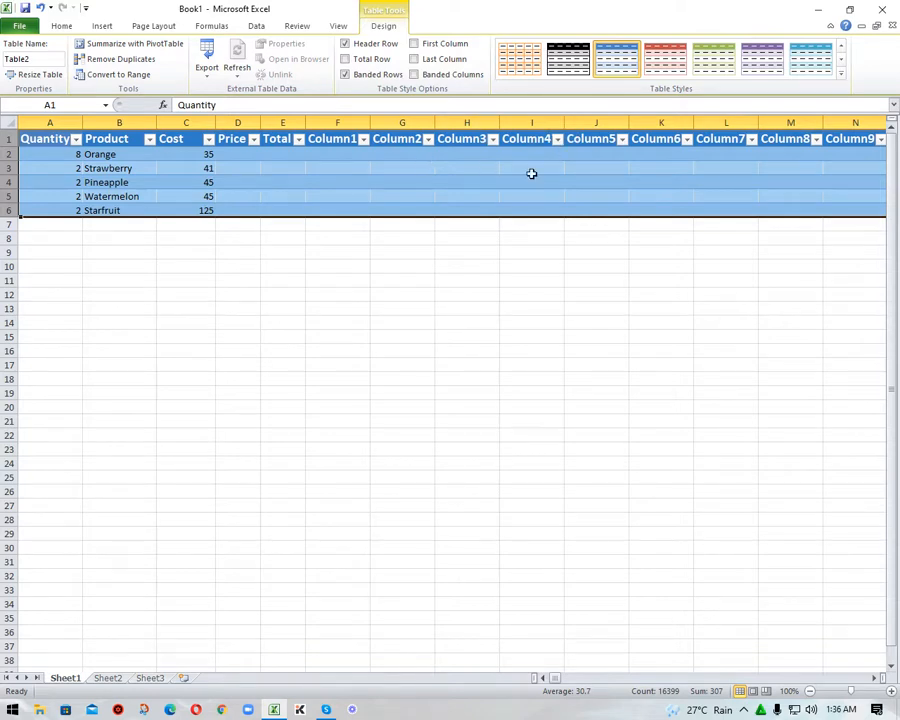
- Try the red banded style on the table and replace it with the light blue banded style
{"action": "left_click", "coordinate": [665, 58]}
{"action": "left_click", "coordinate": [248, 406]}
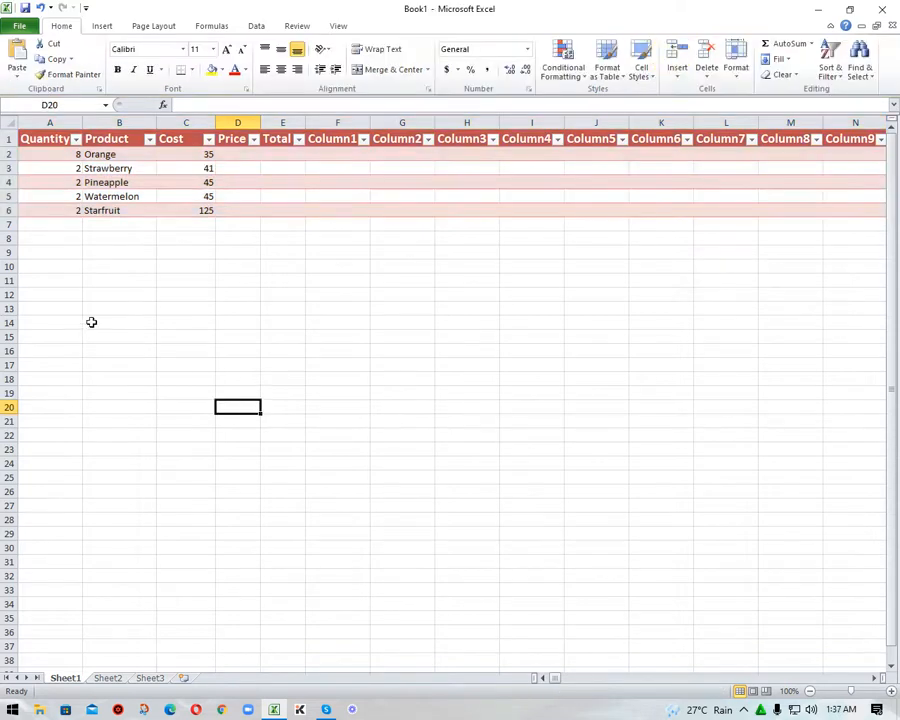
{"action": "left_click_drag", "start_coordinate": [9, 139], "coordinate": [9, 211]}
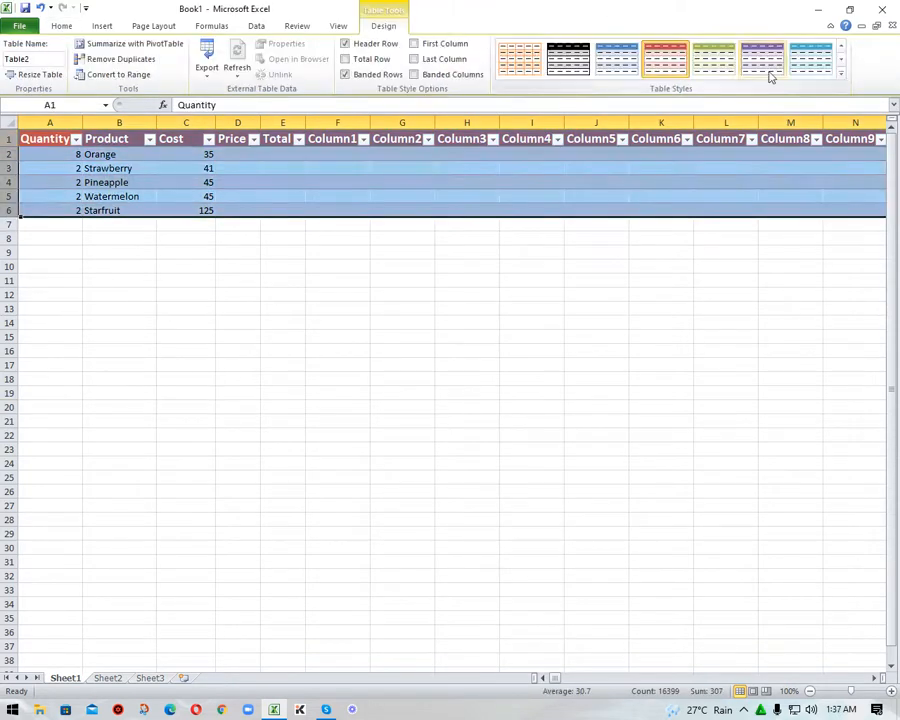
{"action": "left_click", "coordinate": [814, 65]}
{"action": "left_click", "coordinate": [364, 380]}
{"action": "left_click", "coordinate": [198, 378]}
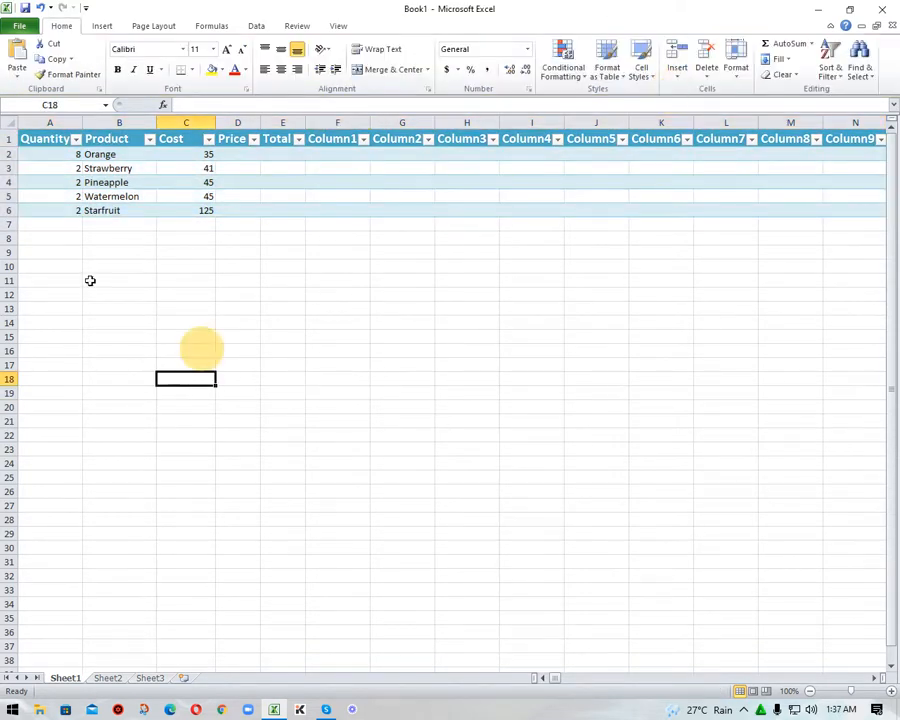
{"action": "left_click_drag", "start_coordinate": [9, 139], "coordinate": [17, 205]}
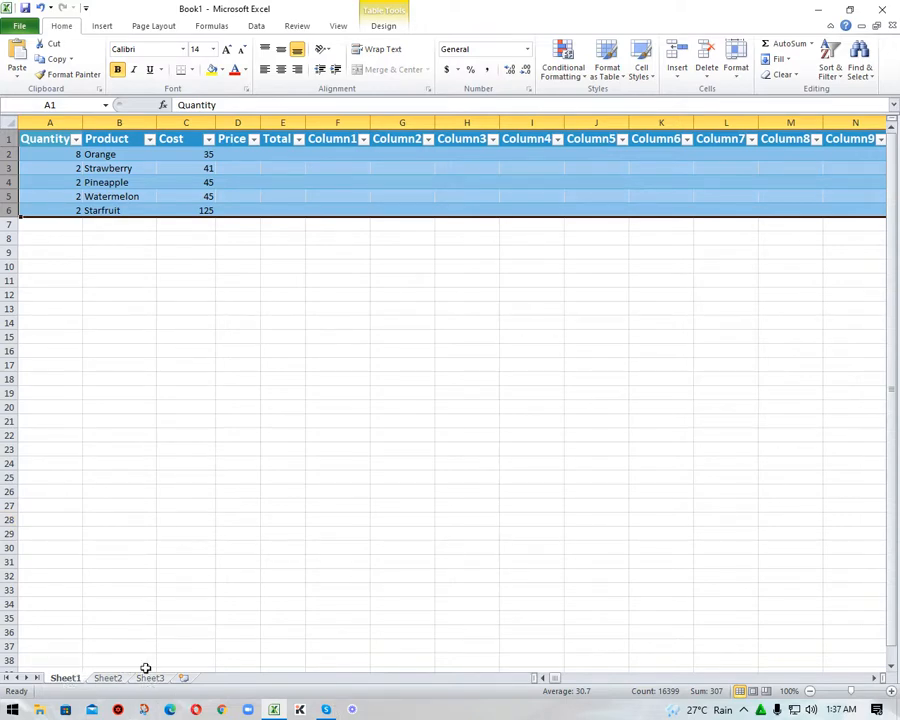
- Rename the Sheet1 worksheet to Product
{"action": "right_click", "coordinate": [66, 677]}
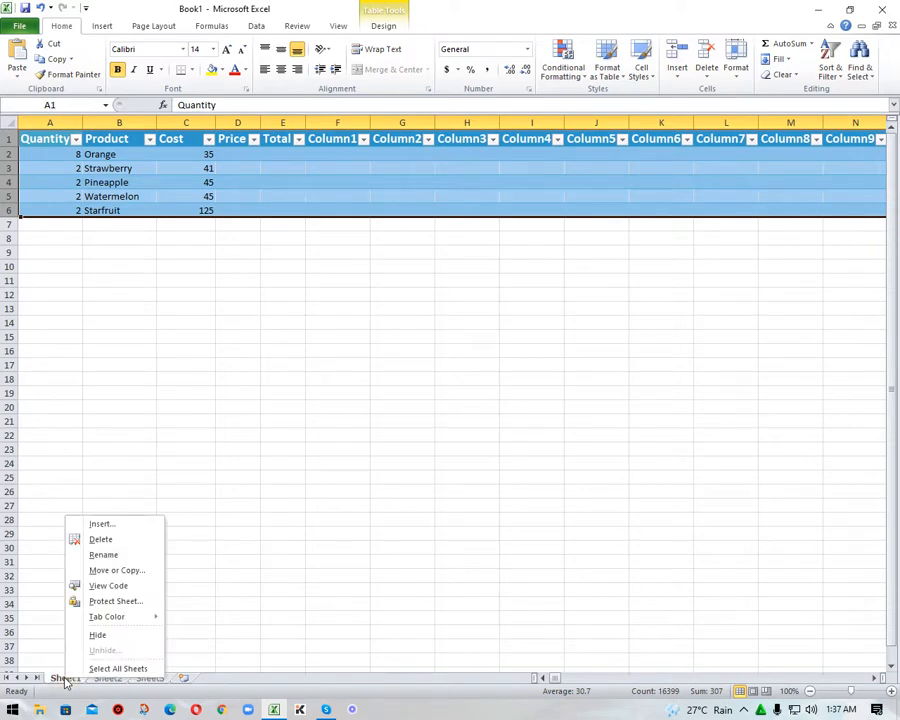
{"action": "left_click", "coordinate": [119, 555]}
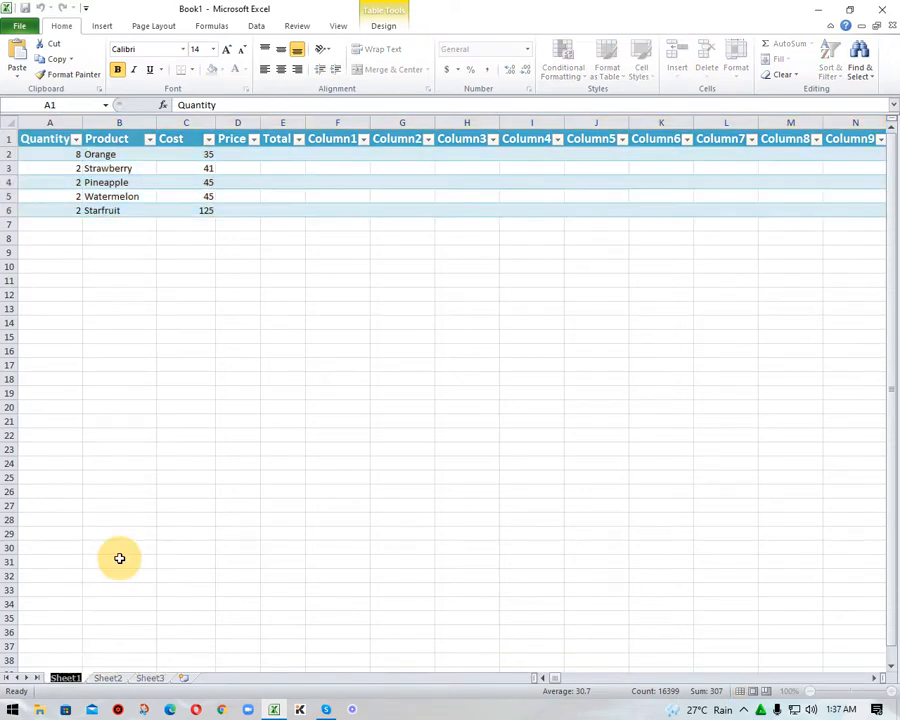
{"action": "type", "text": "Product"}
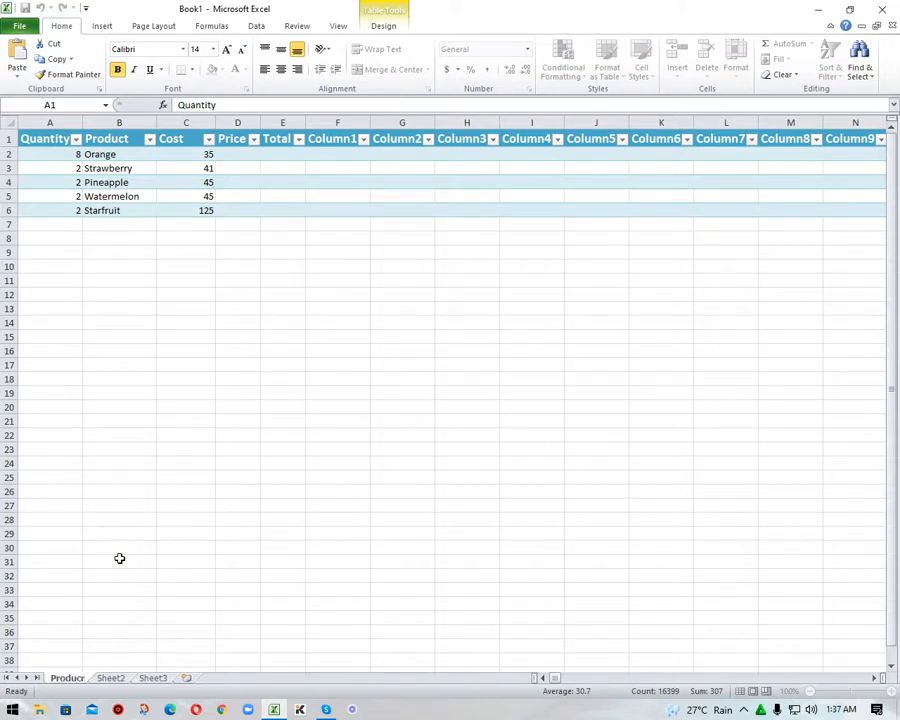
{"action": "key", "text": "Return"}
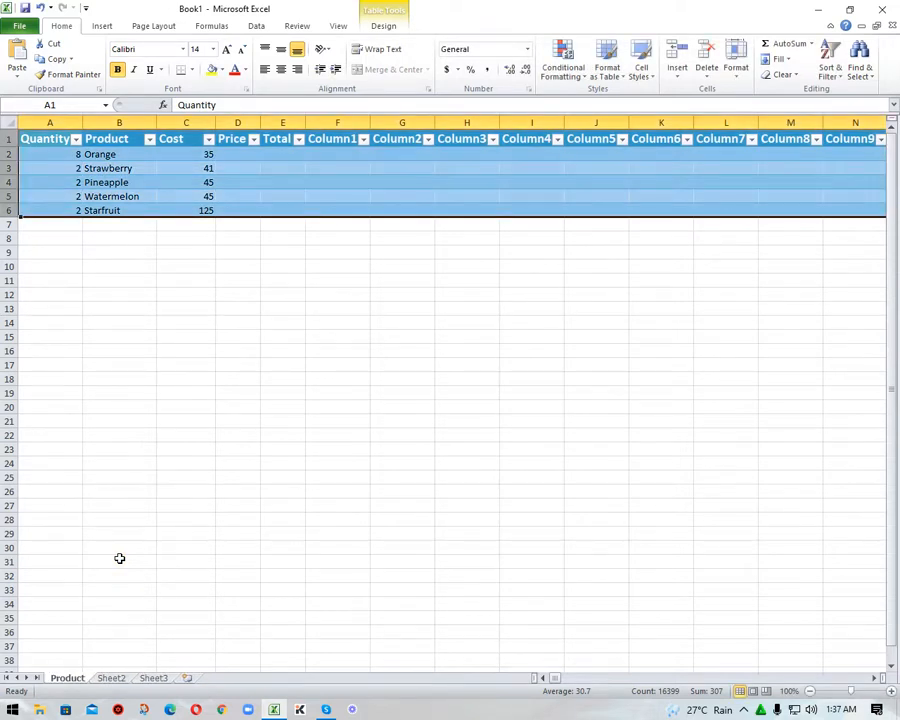
{"action": "left_click", "coordinate": [119, 560]}
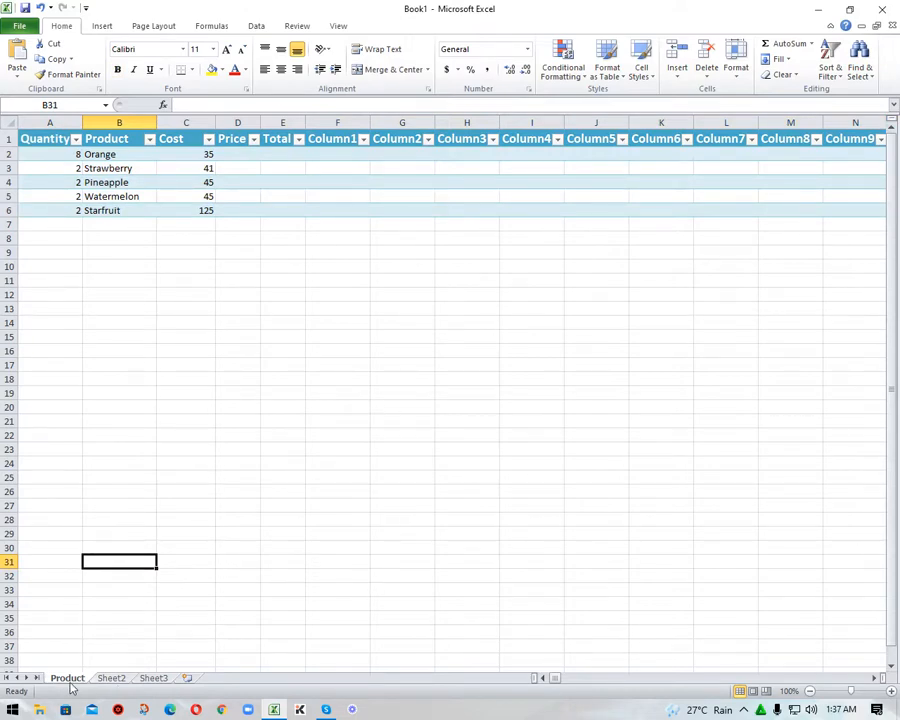
- Rename the Sheet2 worksheet to Product2
{"action": "left_click", "coordinate": [111, 678]}
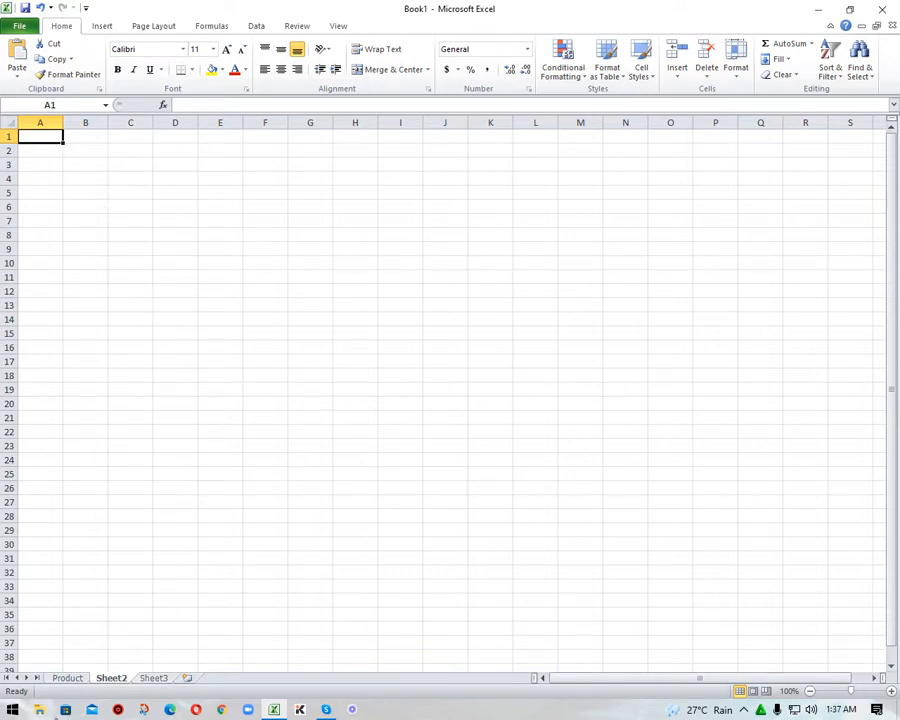
{"action": "right_click", "coordinate": [107, 681]}
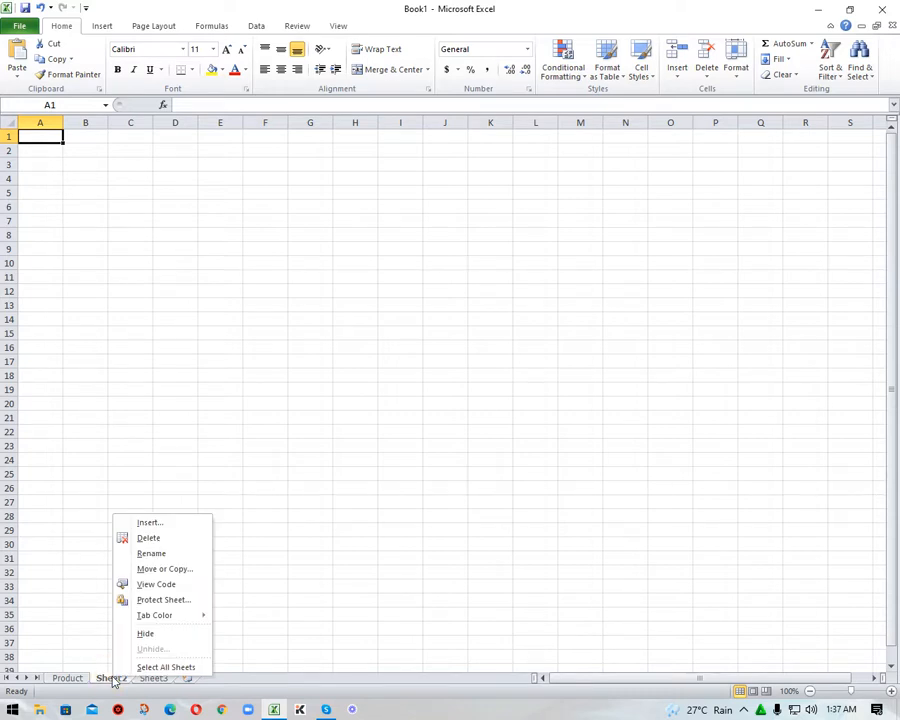
{"action": "left_click", "coordinate": [146, 552]}
{"action": "type", "text": "Pro"}
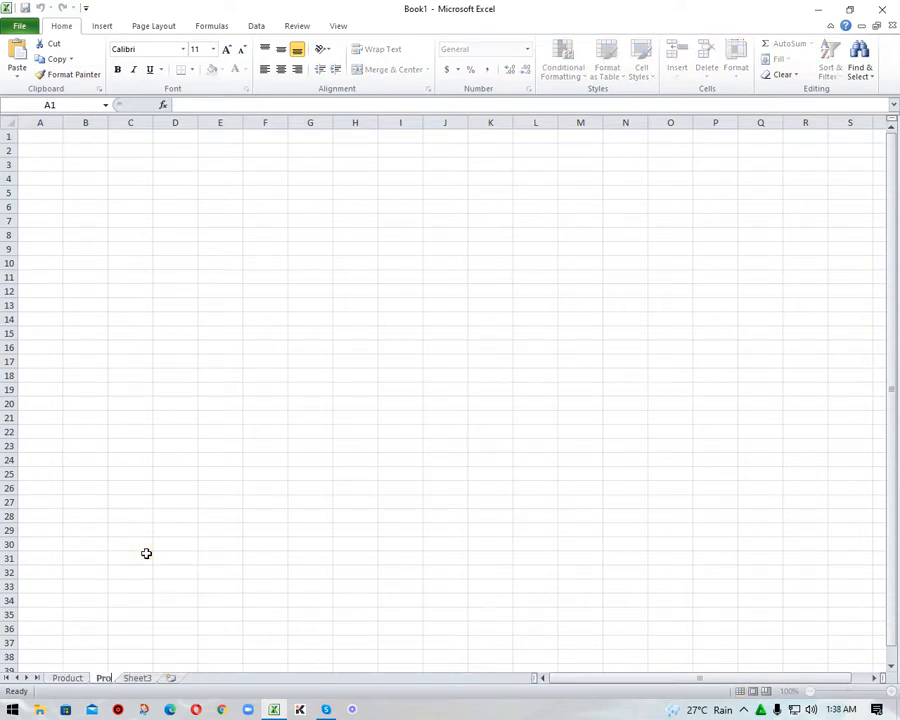
{"action": "type", "text": "duct2"}
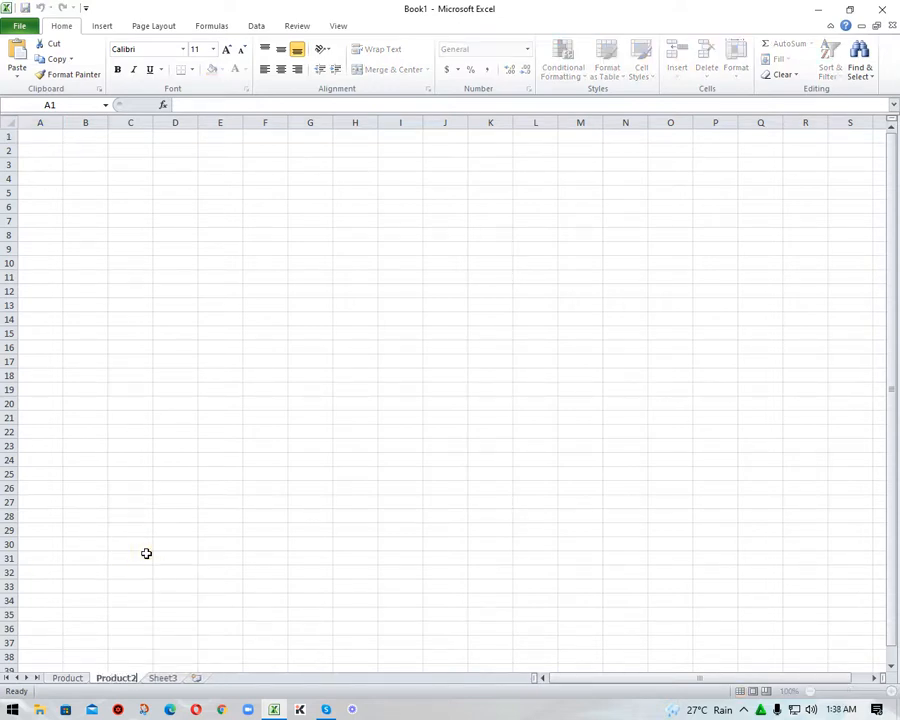